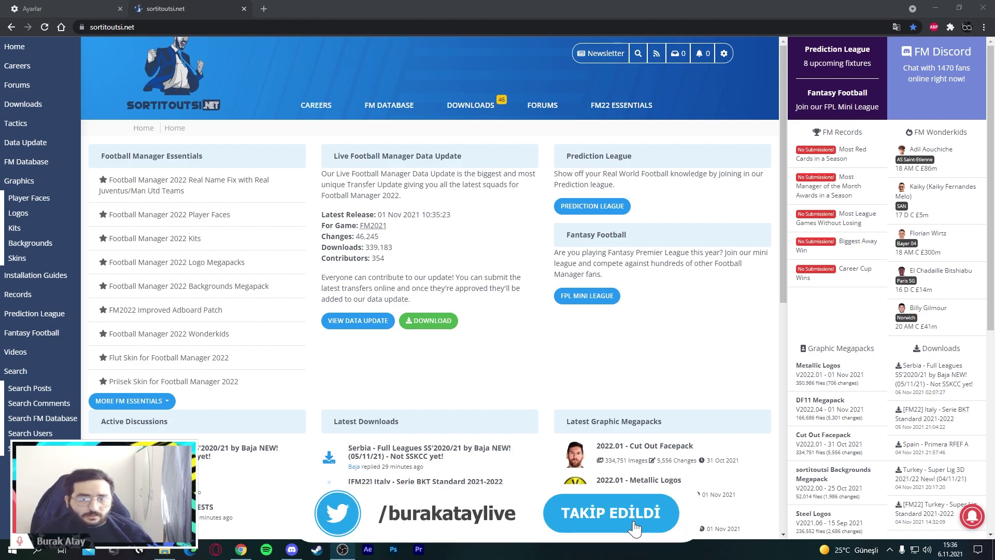
# Open the download page of the Cut Out Player Faces Megapack from the site's player faces graphics
pyautogui.click(364, 383)
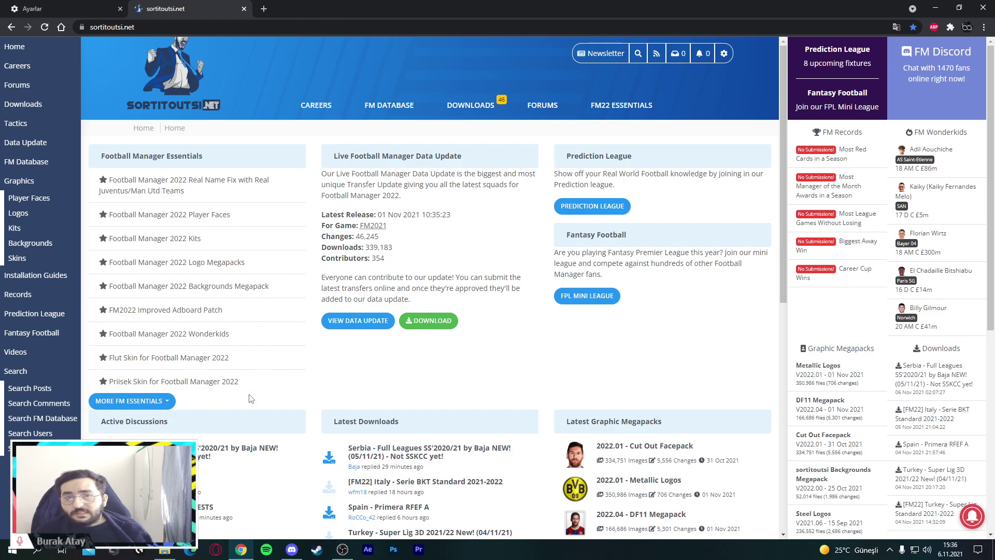
pyautogui.click(29, 197)
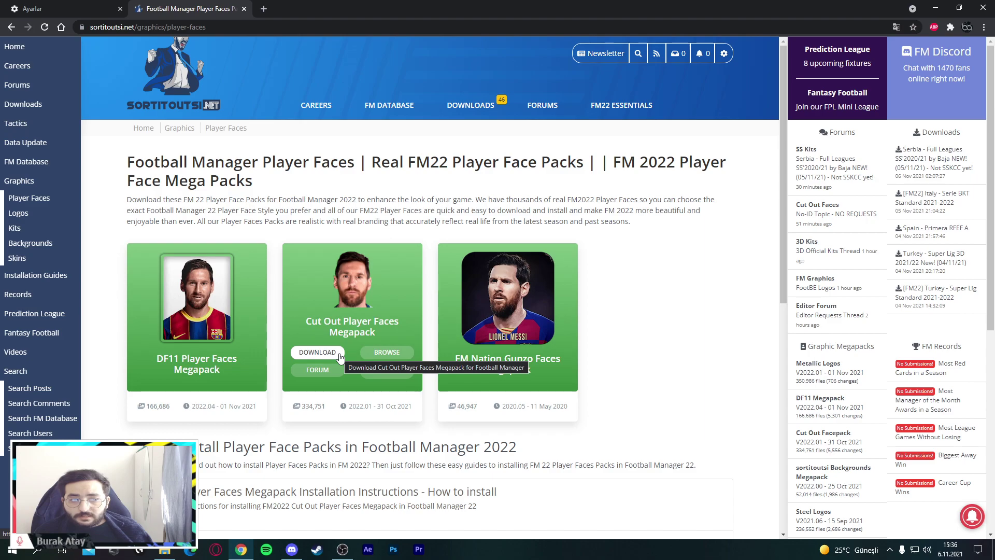
pyautogui.click(340, 355)
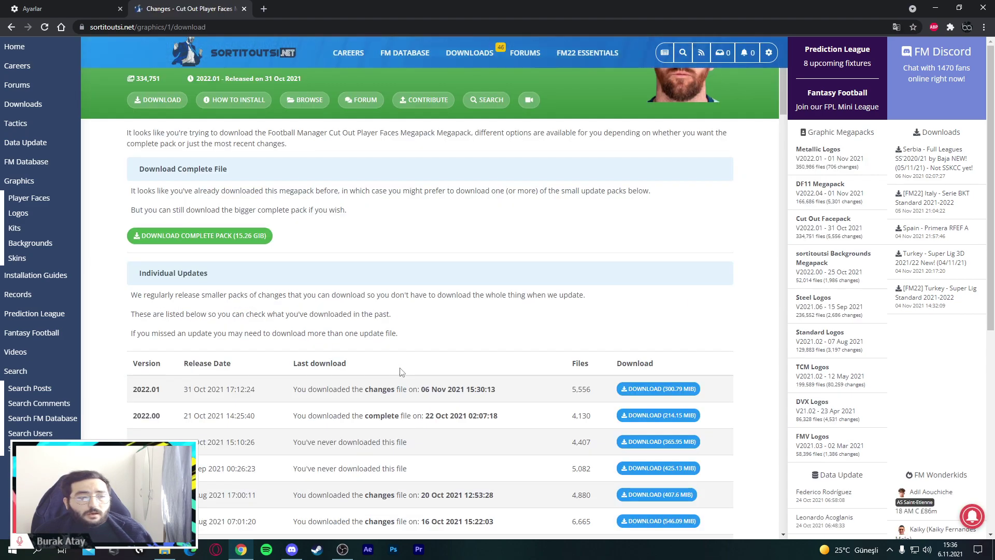
# Examine the individual update list, comparing the 2022.00 and 2022.01 release dates and last download entries
pyautogui.scroll(-1, 400, 365)
pyautogui.moveTo(127, 311); pyautogui.dragTo(511, 324)
pyautogui.moveTo(596, 312); pyautogui.dragTo(535, 316)
pyautogui.click(123, 327)
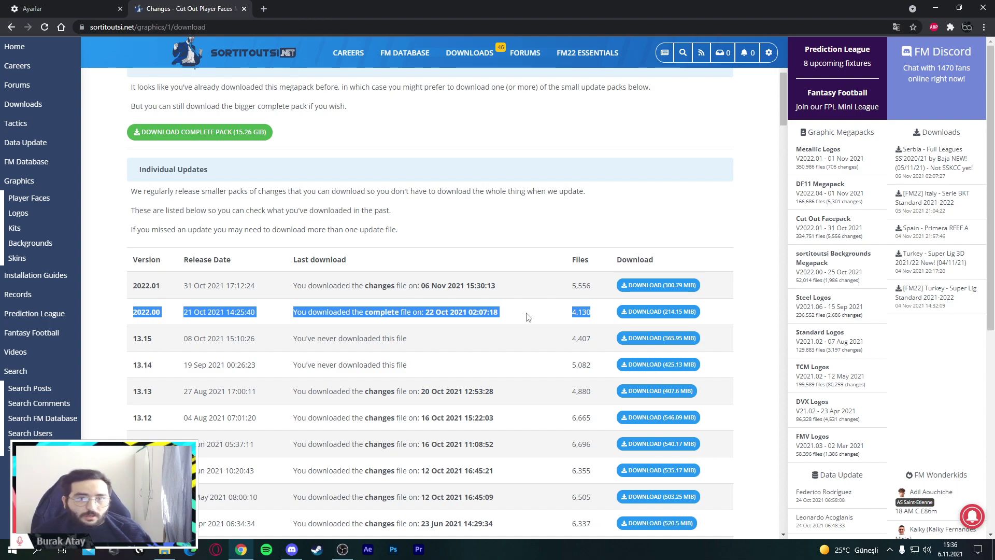
pyautogui.moveTo(527, 317); pyautogui.dragTo(576, 324)
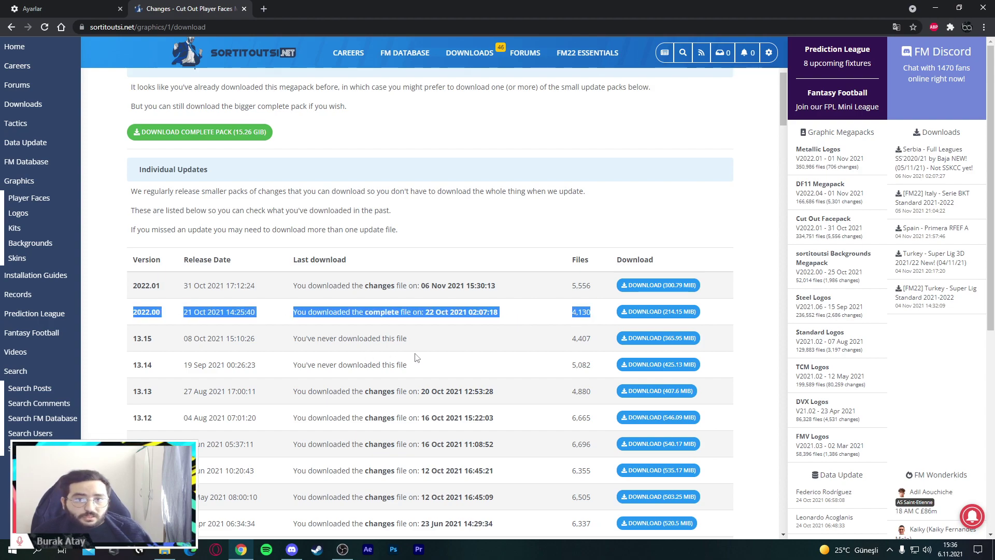
pyautogui.click(494, 343)
pyautogui.moveTo(132, 285); pyautogui.dragTo(502, 291)
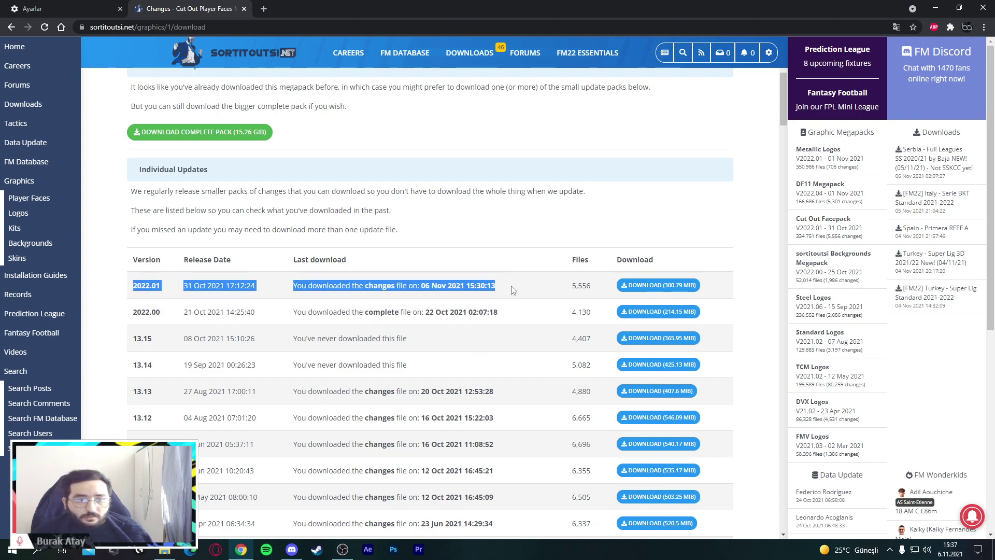
pyautogui.click(351, 294)
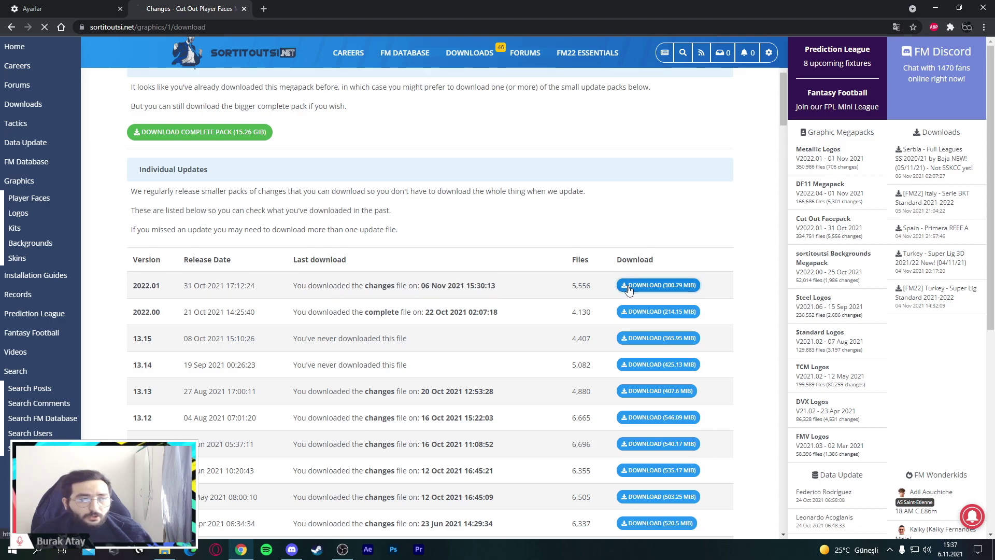
# Get the 2022.01 changes file of the Cut Out megapack through the free dfiles.eu mirror, choosing the regular download mode
pyautogui.click(627, 285)
pyautogui.scroll(-5, 534, 344)
pyautogui.click(185, 332)
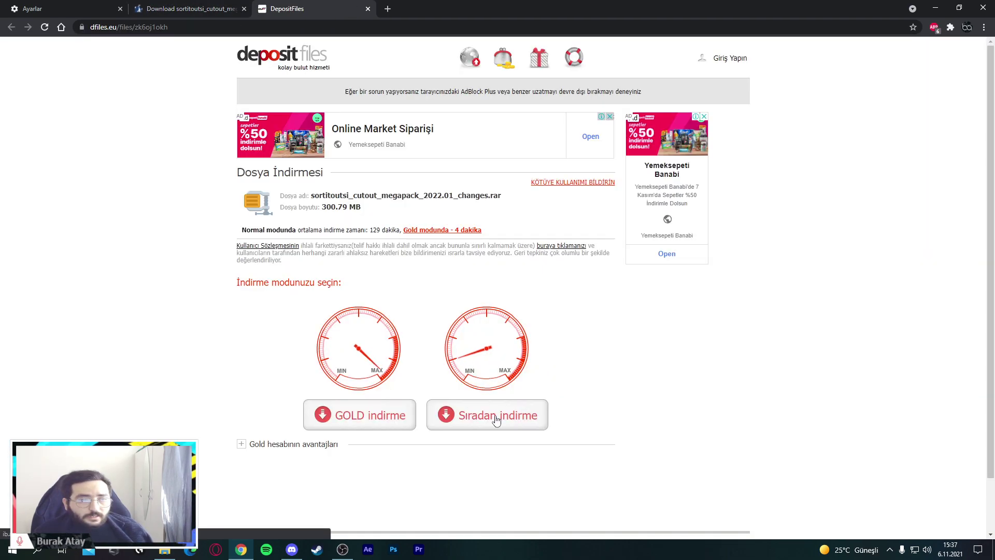
pyautogui.click(512, 422)
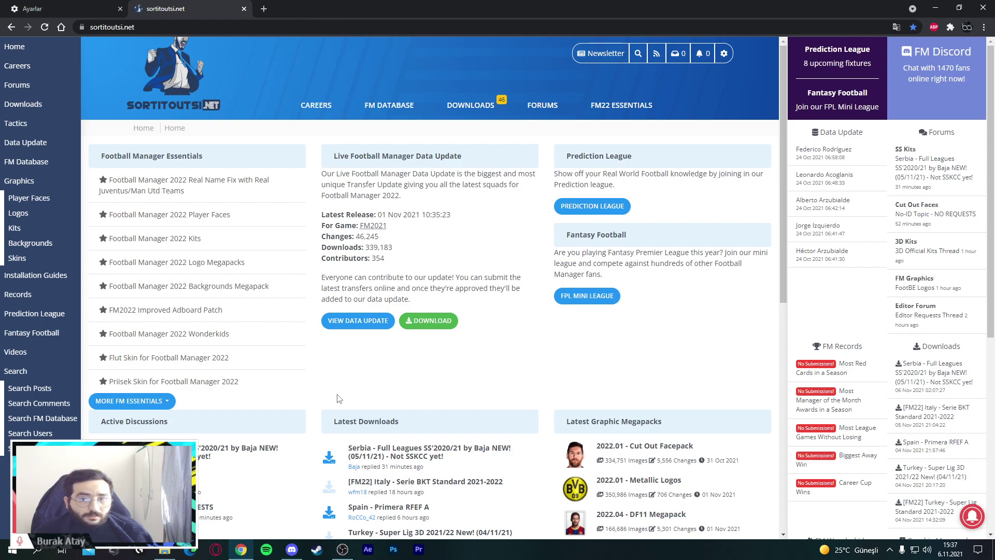
# Open the "Turkey - Super Lig 3D 2021/22 New! (04/11/21)" page from the 3D Kits packs on sortitoutsi
pyautogui.click(36, 231)
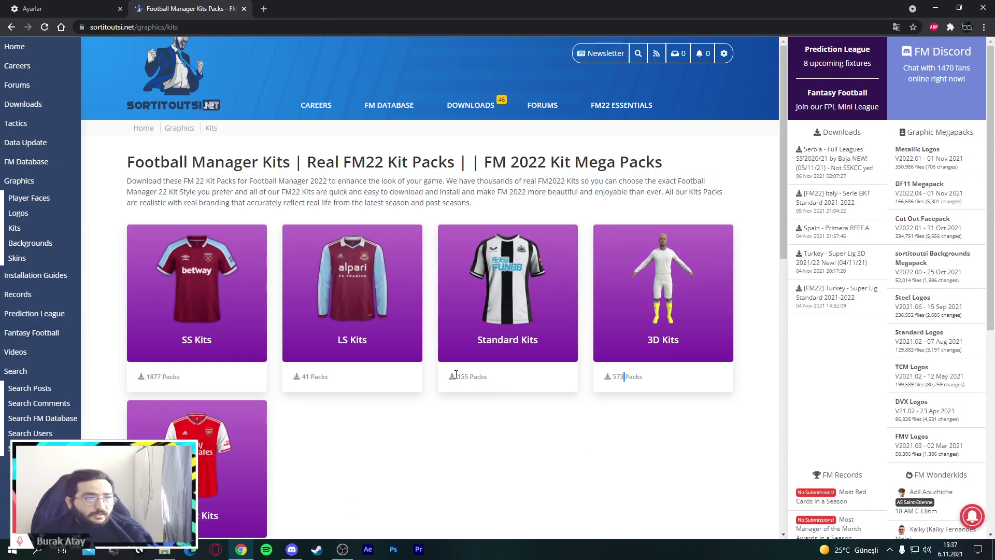
pyautogui.moveTo(643, 327)
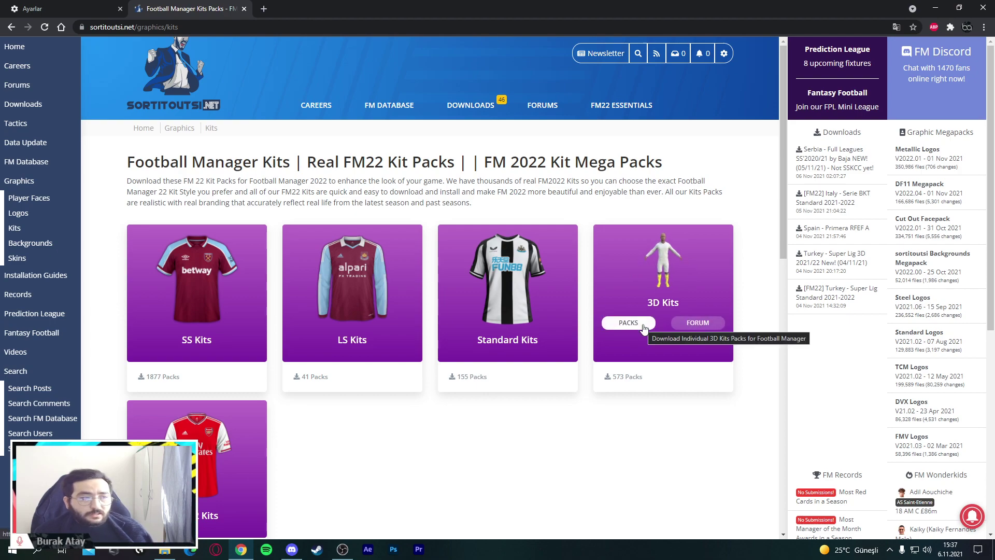
pyautogui.click(644, 327)
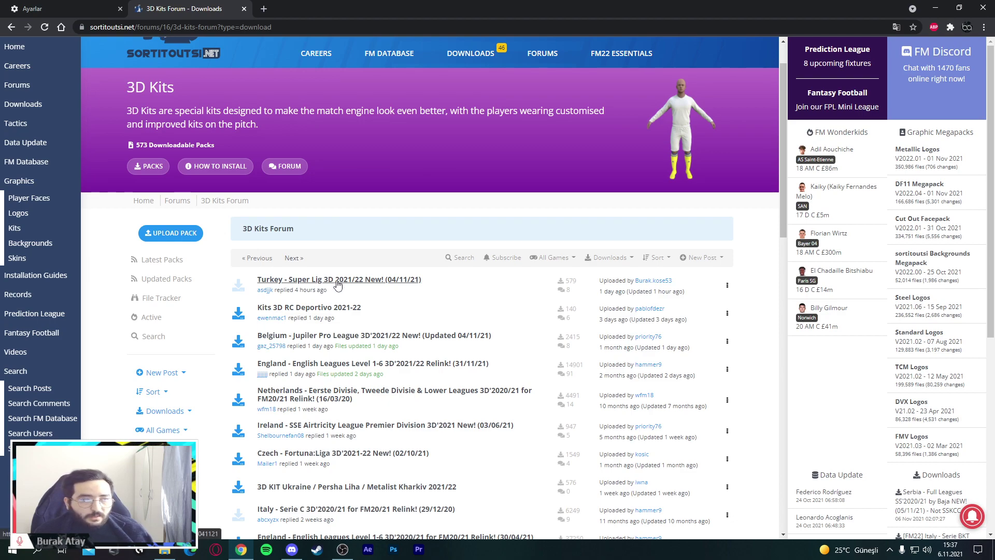
pyautogui.click(337, 284)
# Request the download of Turkey 3D.rar and choose the free mediafire.com mirror
pyautogui.moveTo(784, 103); pyautogui.dragTo(792, 142)
pyautogui.scroll(-6, 790, 346)
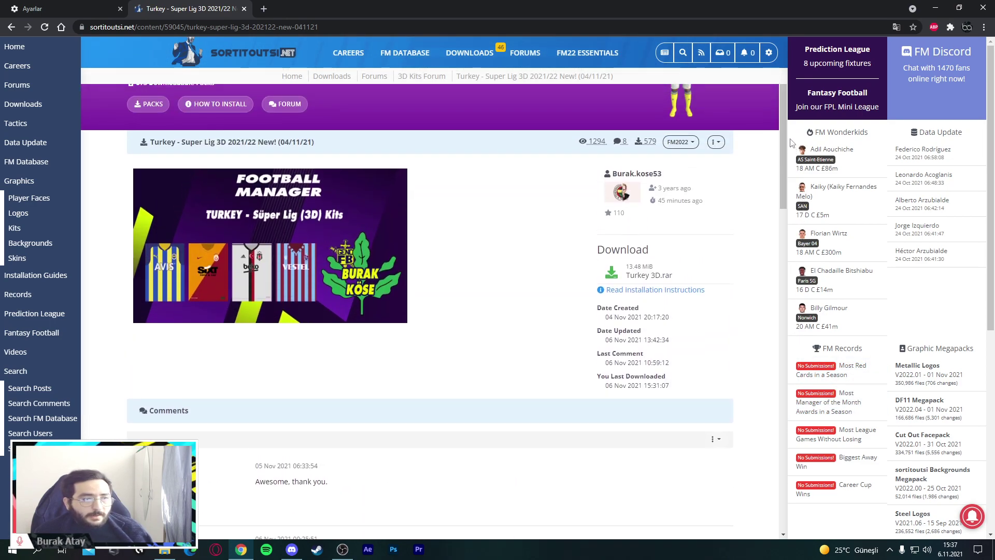
pyautogui.click(649, 274)
pyautogui.scroll(-5, 467, 345)
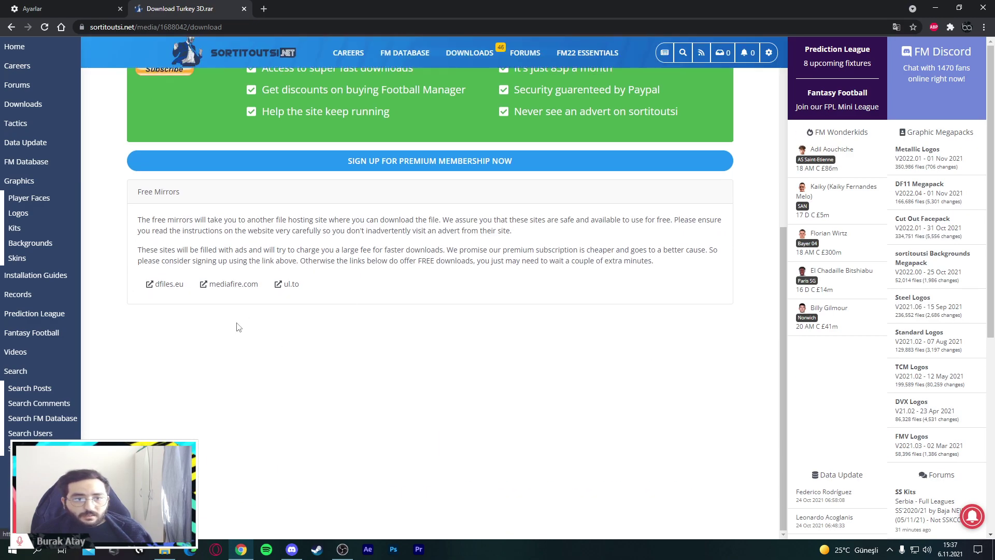
pyautogui.click(233, 284)
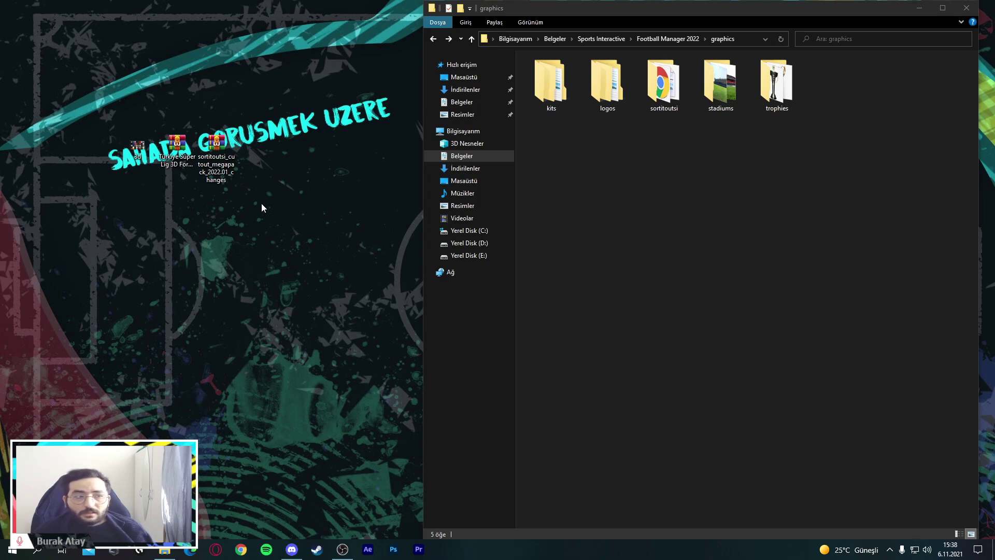
pyautogui.click(177, 148)
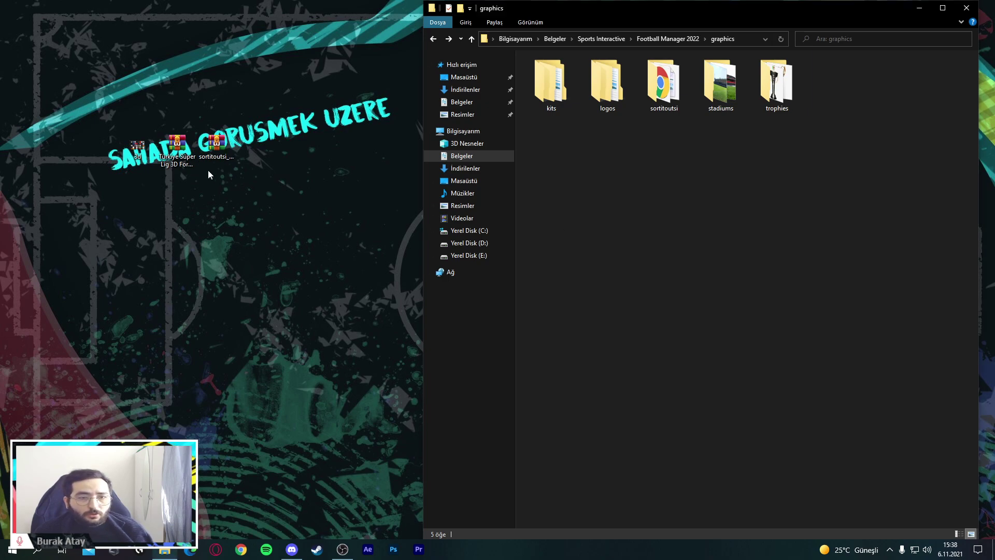
pyautogui.click(602, 196)
pyautogui.rightClick(573, 173)
pyautogui.click(598, 215)
pyautogui.rightClick(599, 228)
pyautogui.click(571, 175)
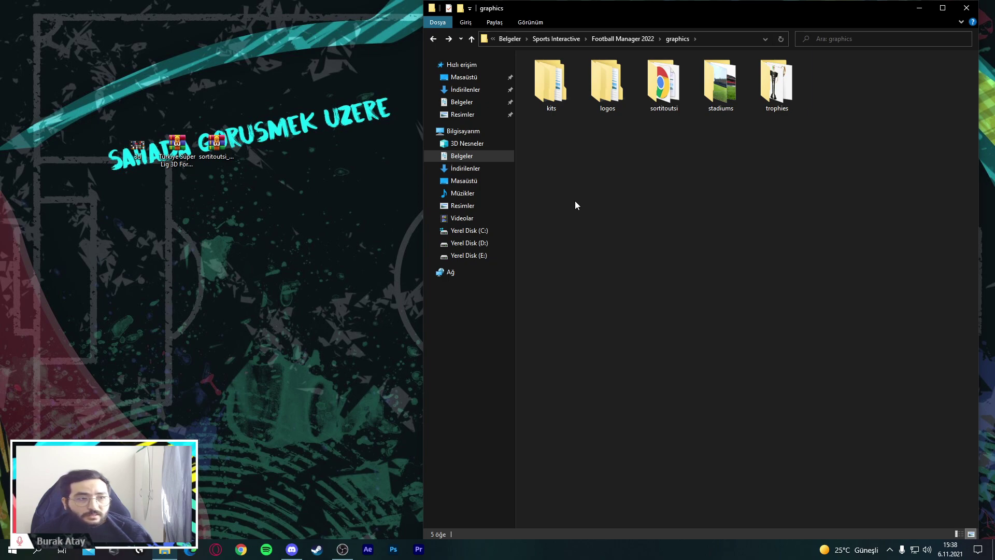
# In File Explorer, extract the Türkiye Süper Lig 3D Formalar folder from its archive into graphics\kits and move it into the 3D subfolder
pyautogui.doubleClick(563, 103)
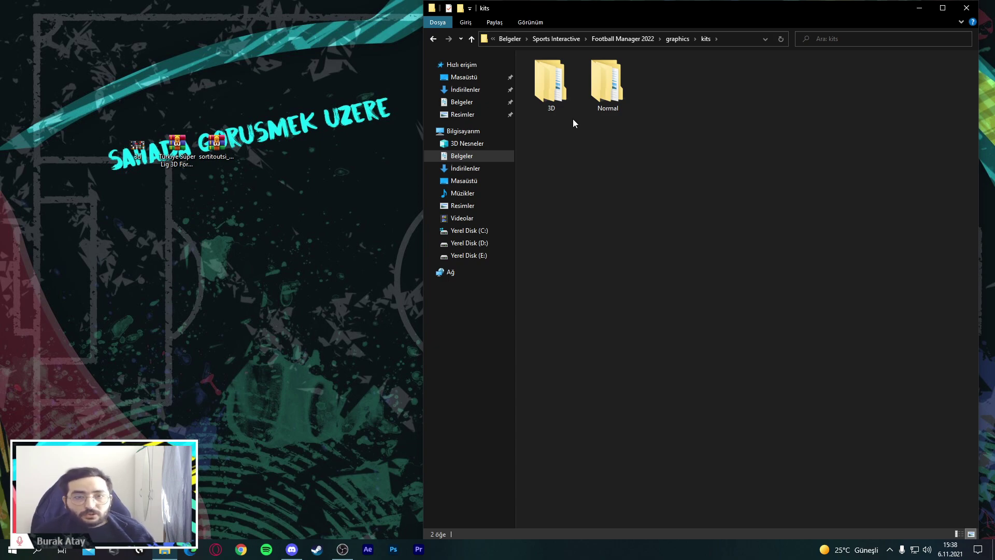
pyautogui.moveTo(127, 177); pyautogui.dragTo(650, 230)
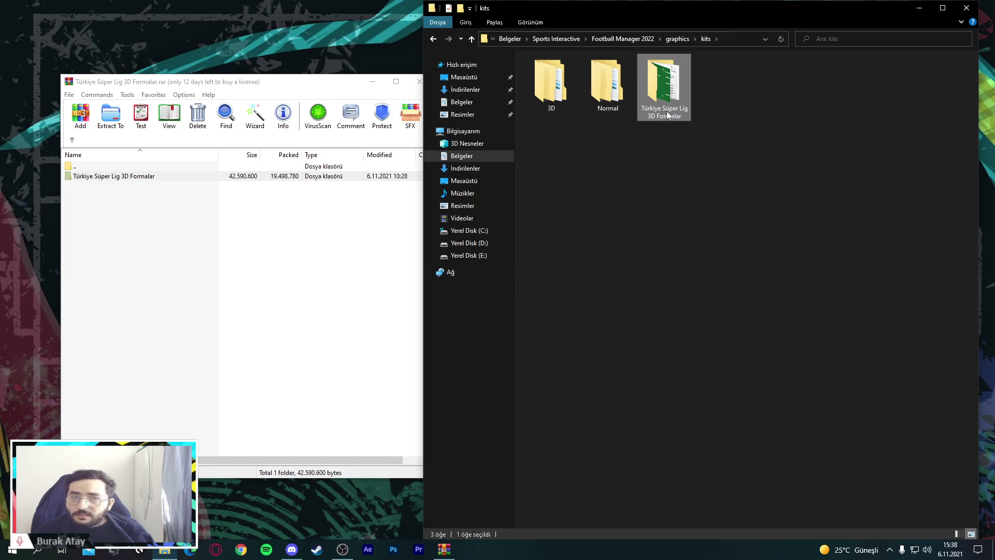
pyautogui.moveTo(657, 98); pyautogui.dragTo(553, 103)
pyautogui.click(482, 191)
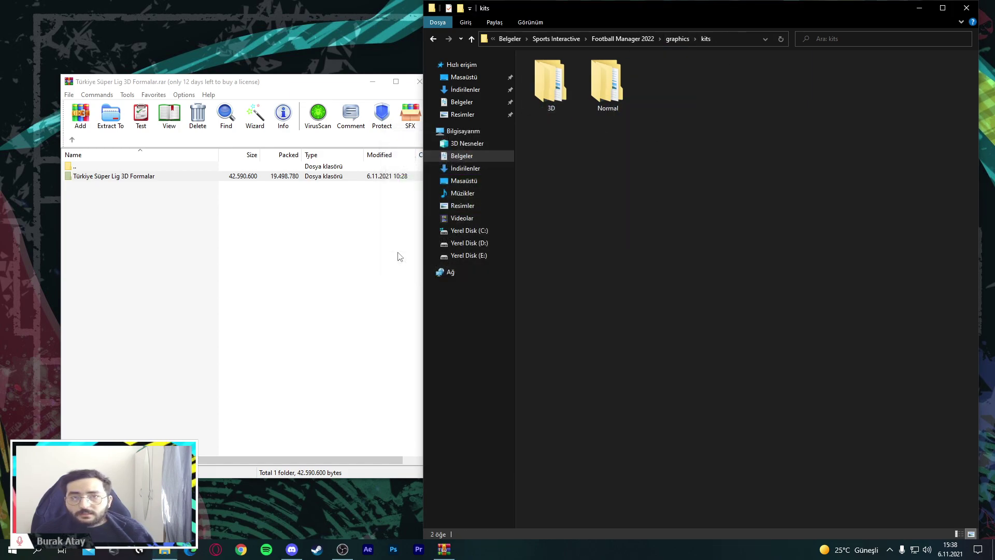
pyautogui.moveTo(285, 83); pyautogui.dragTo(260, 93)
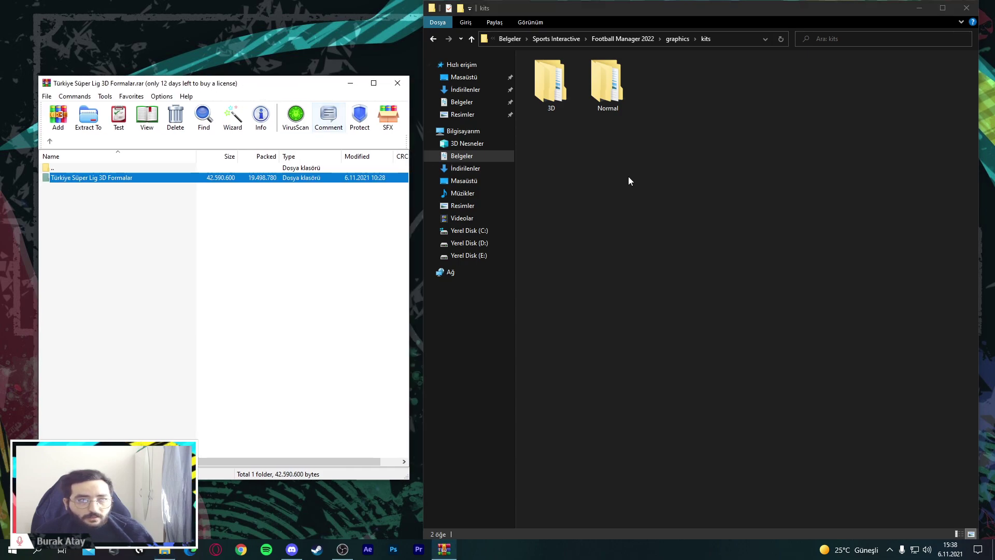
pyautogui.doubleClick(551, 86)
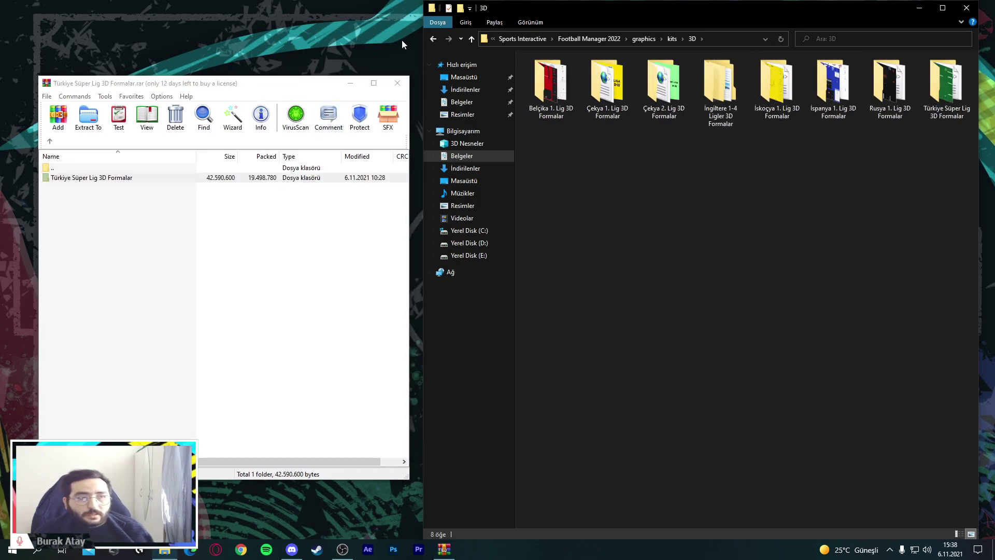
pyautogui.click(433, 38)
pyautogui.doubleClick(586, 78)
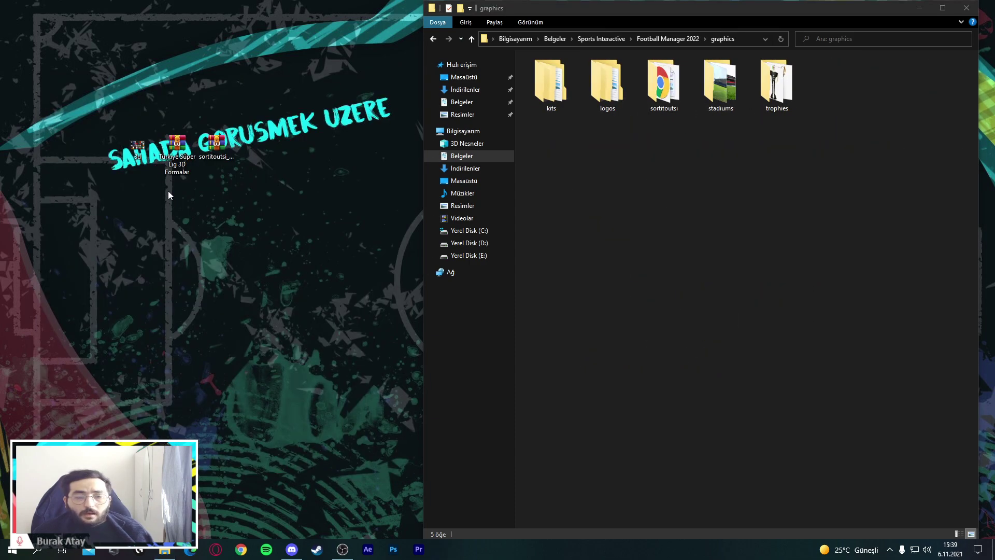
# Open the sortitoutsi_cutout_megapack_2022.01_changes archive from the desktop and place its window beside the graphics folder
pyautogui.doubleClick(130, 150)
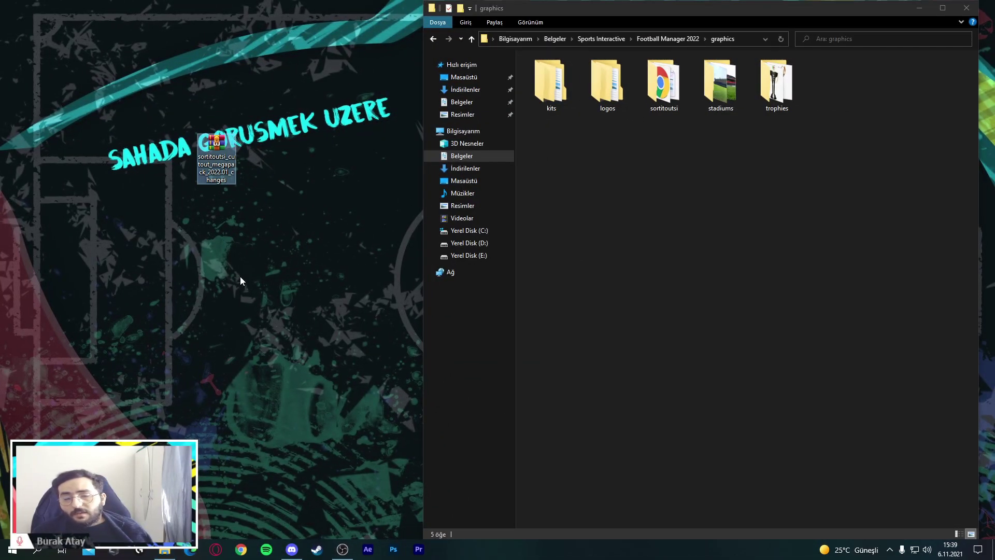
pyautogui.moveTo(216, 151); pyautogui.dragTo(294, 108)
pyautogui.click(267, 219)
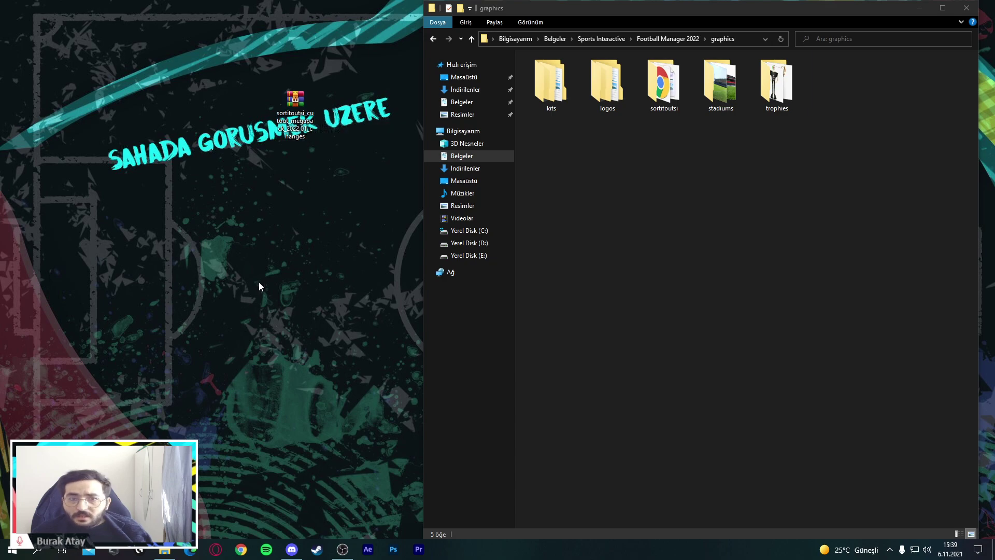
pyautogui.moveTo(303, 130); pyautogui.dragTo(224, 265)
pyautogui.doubleClick(222, 245)
pyautogui.moveTo(260, 85); pyautogui.dragTo(231, 78)
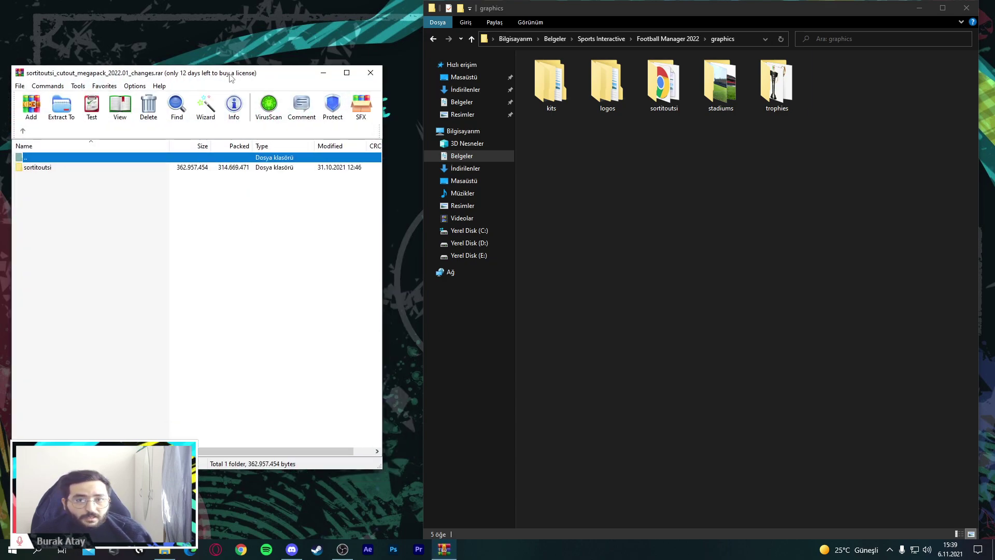
# Compare the archive's sortitoutsi folder with the existing sortitoutsi folder in the Football Manager 2022 graphics folder
pyautogui.click(73, 167)
pyautogui.click(662, 93)
pyautogui.doubleClick(671, 92)
pyautogui.click(551, 83)
pyautogui.click(433, 39)
pyautogui.click(42, 167)
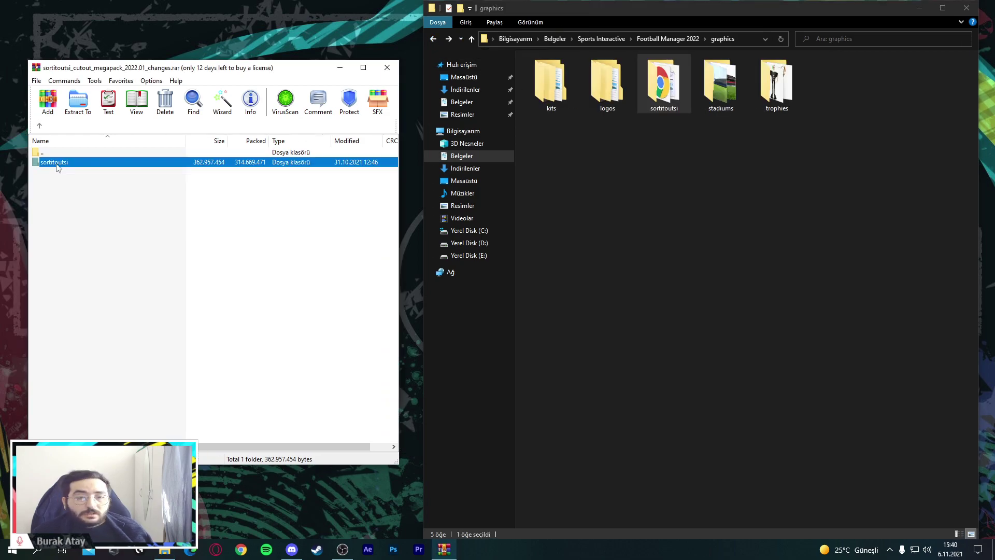
pyautogui.moveTo(57, 168); pyautogui.dragTo(129, 185)
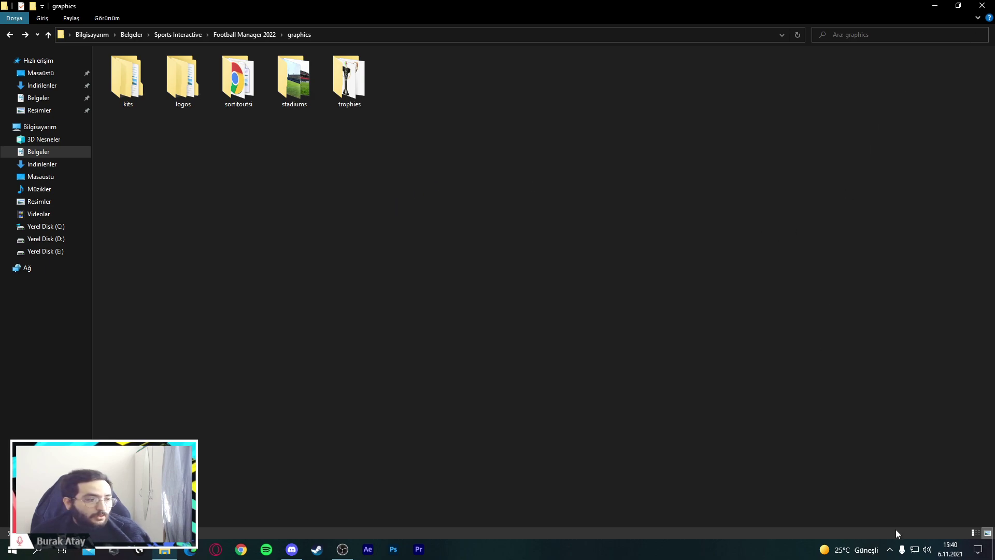
# Switch to Steam and launch Football Manager 2022 from the library
pyautogui.click(317, 549)
pyautogui.click(131, 27)
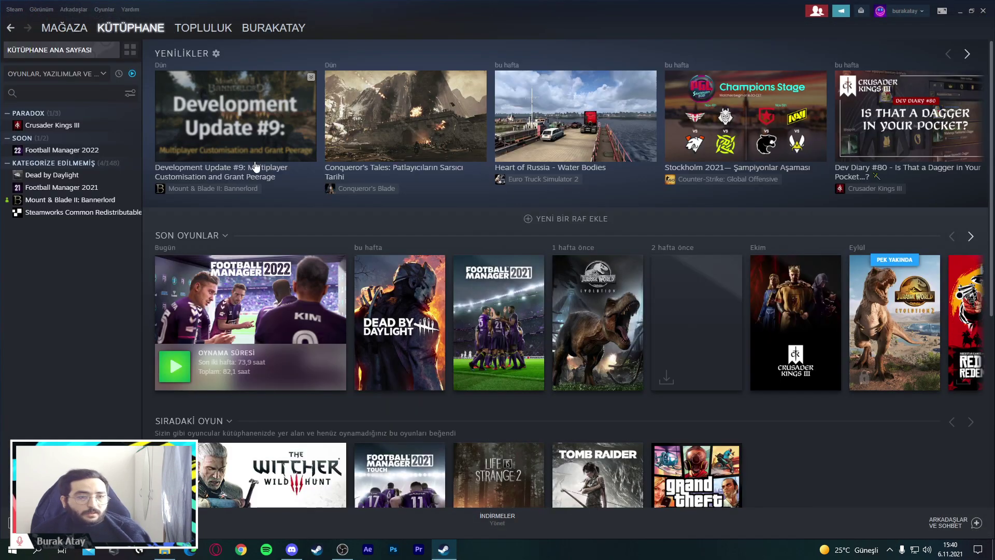
pyautogui.click(225, 329)
pyautogui.scroll(6, 394, 216)
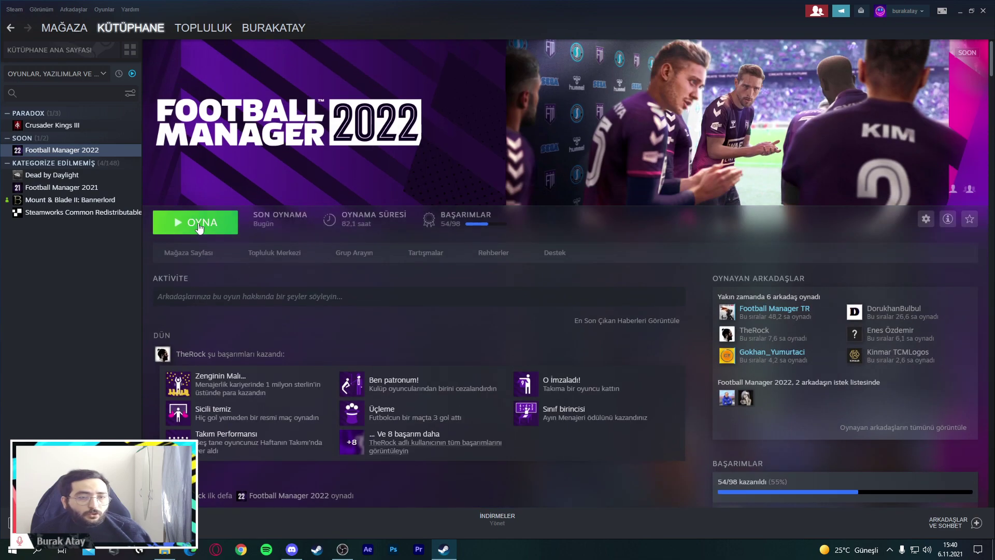
pyautogui.click(196, 222)
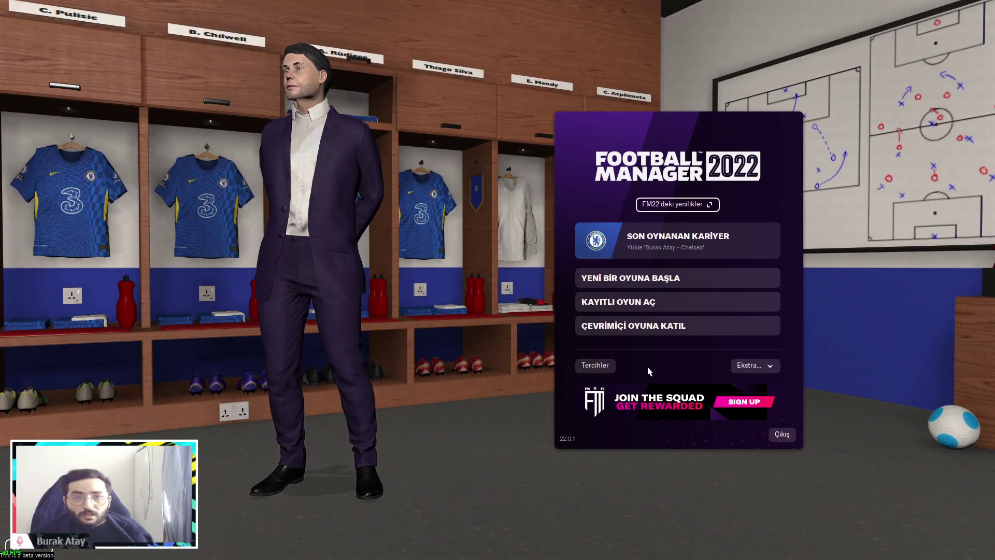
# Search the game preferences for "tema" and enable "Tercihlerde yapılan değişiklikleri onayladıktan sonra temayı yenile"
pyautogui.click(591, 367)
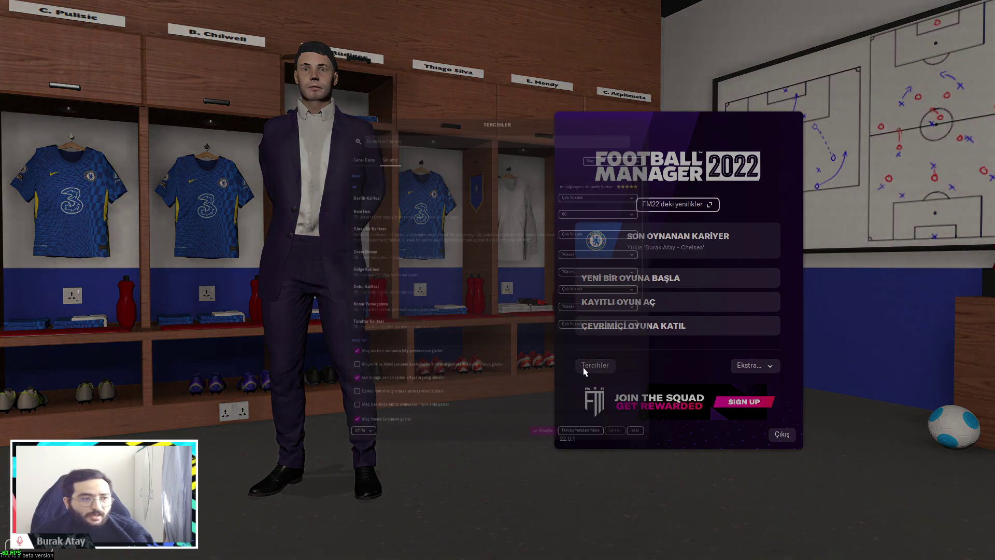
pyautogui.click(526, 42)
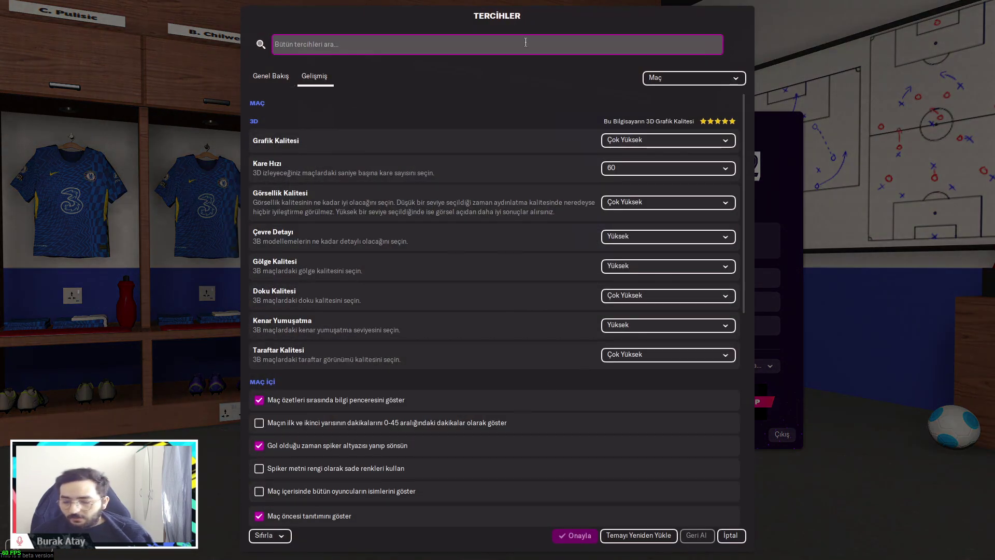
pyautogui.write('tema')
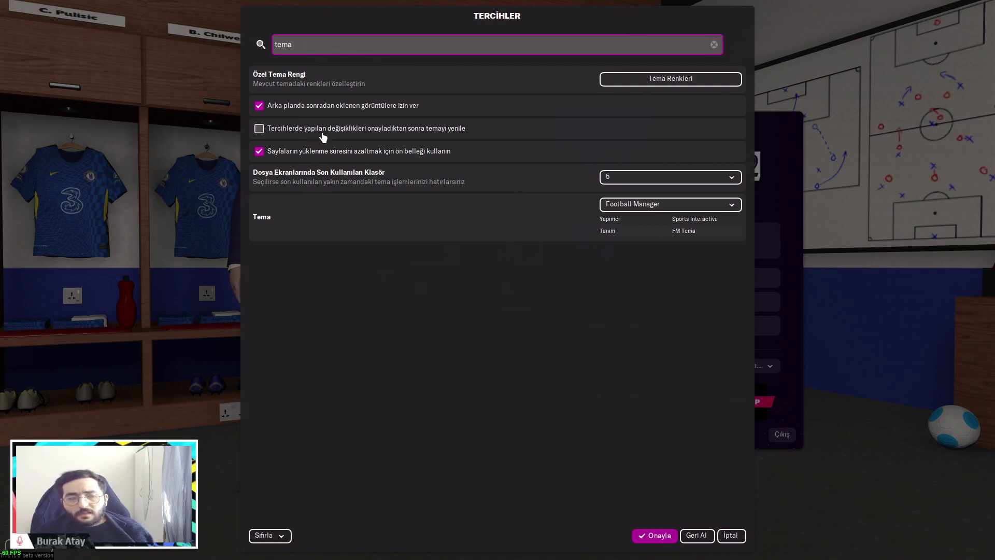
pyautogui.moveTo(326, 131)
pyautogui.click(364, 136)
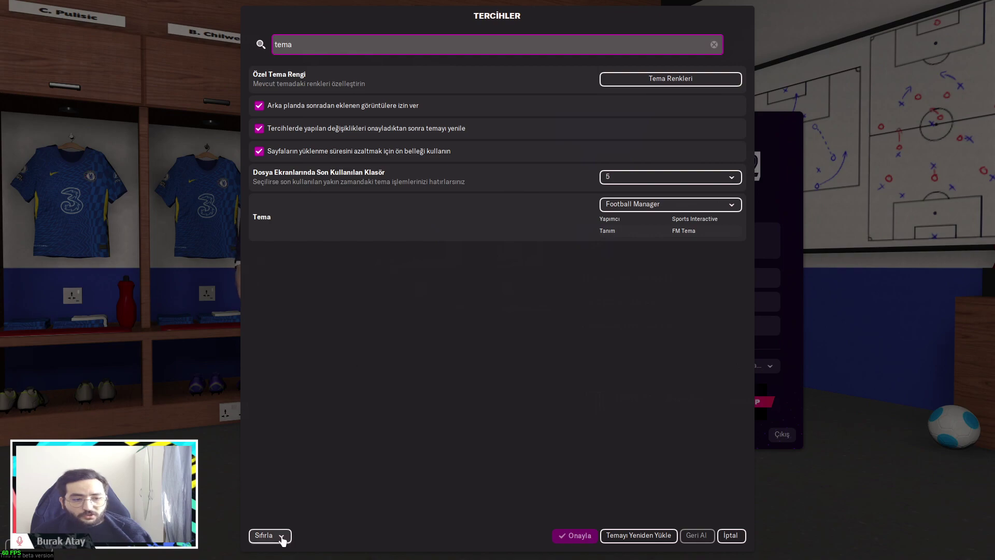
# Clear the skin cache from the preferences' Sıfırla options, confirm it, and reload the theme
pyautogui.click(268, 536)
pyautogui.click(305, 504)
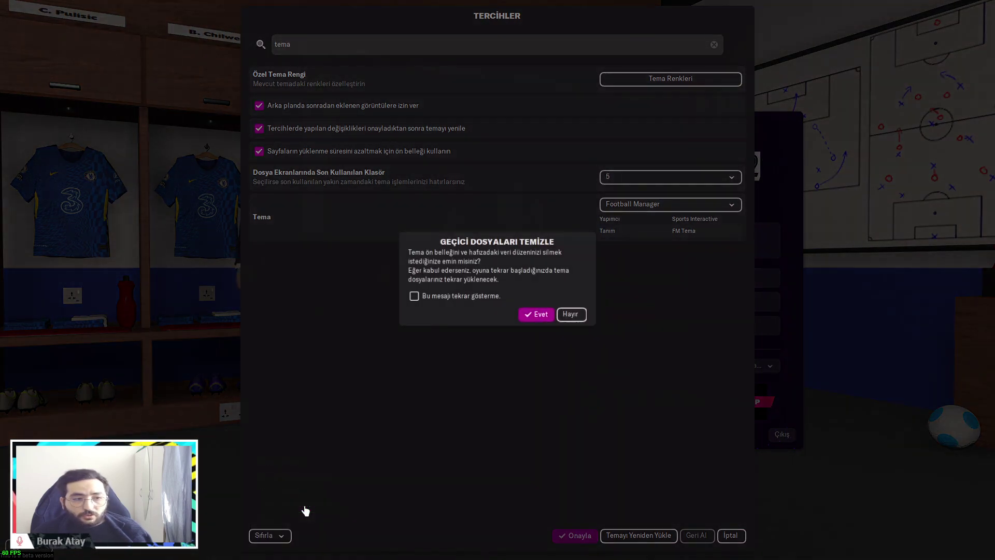
pyautogui.click(533, 314)
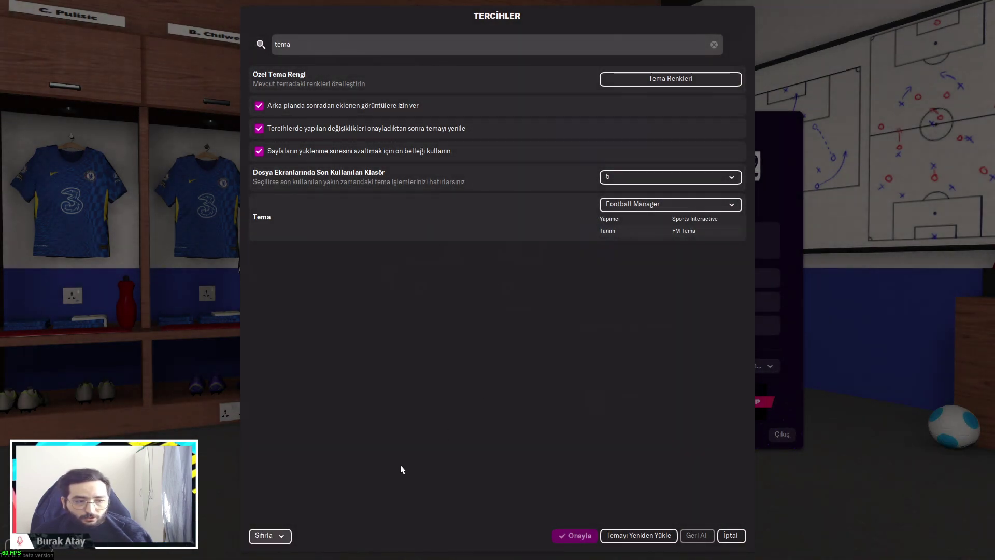
pyautogui.click(631, 539)
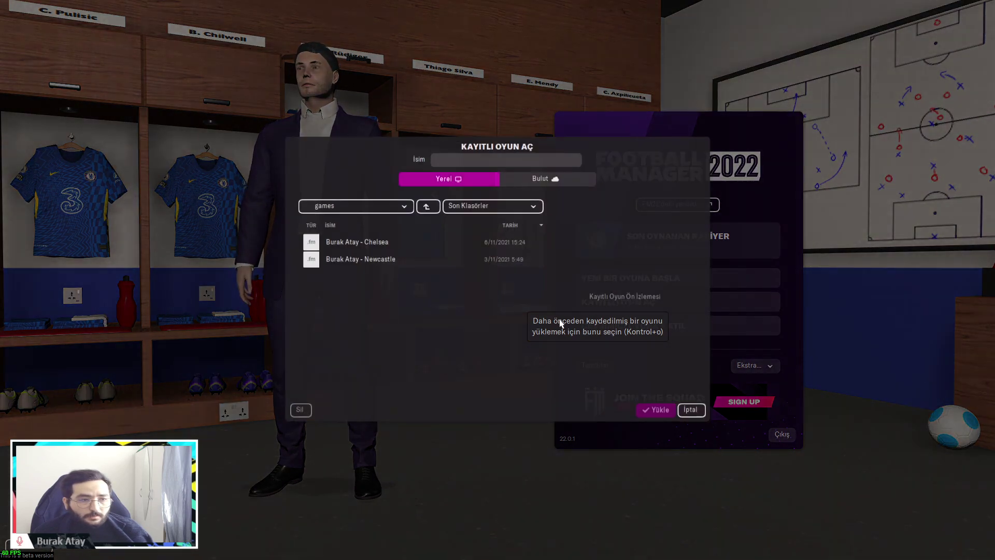
# Load the local Newcastle saved game
pyautogui.click(608, 301)
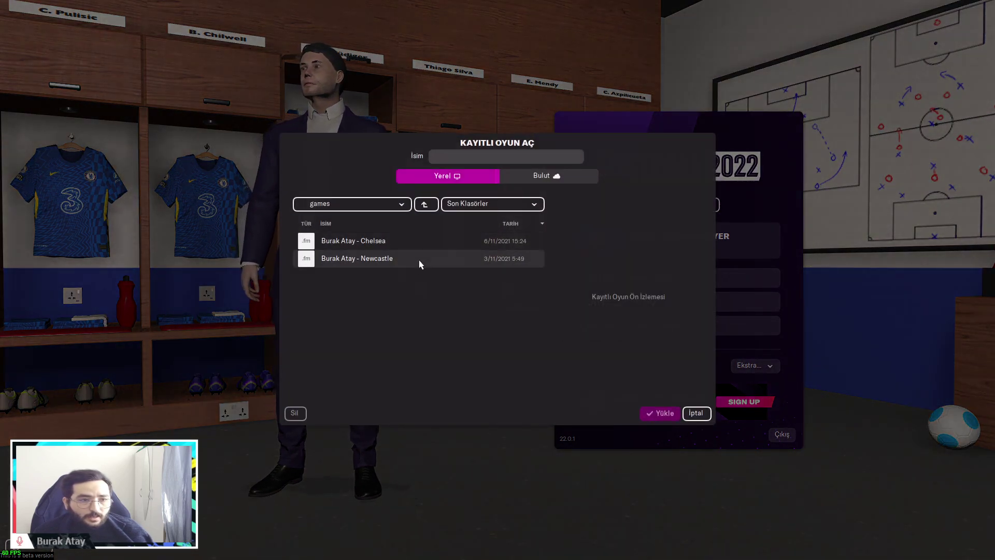
pyautogui.click(420, 259)
pyautogui.click(661, 413)
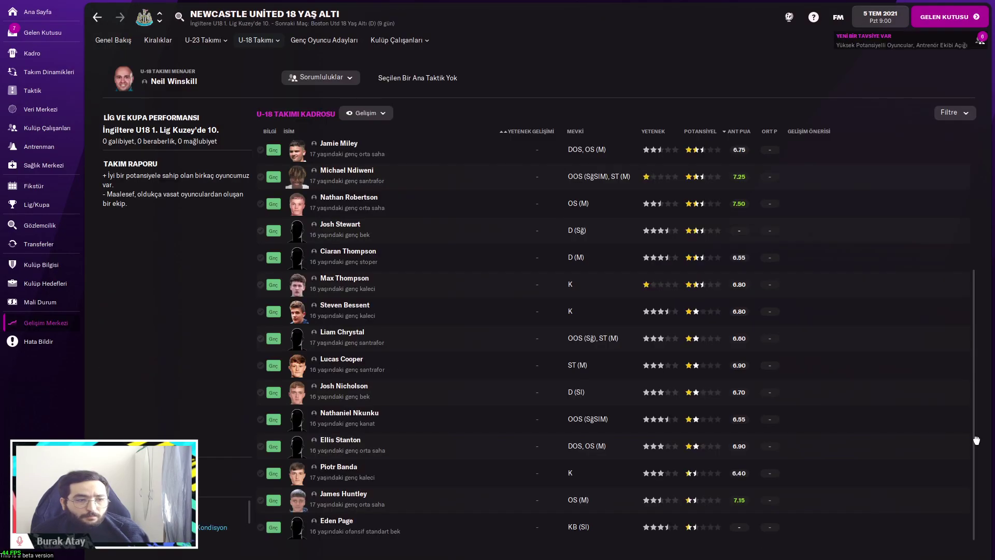
# Examine the player face pictures in Newcastle's U-18 squad and U-23 squad lists
pyautogui.scroll(3, 977, 437)
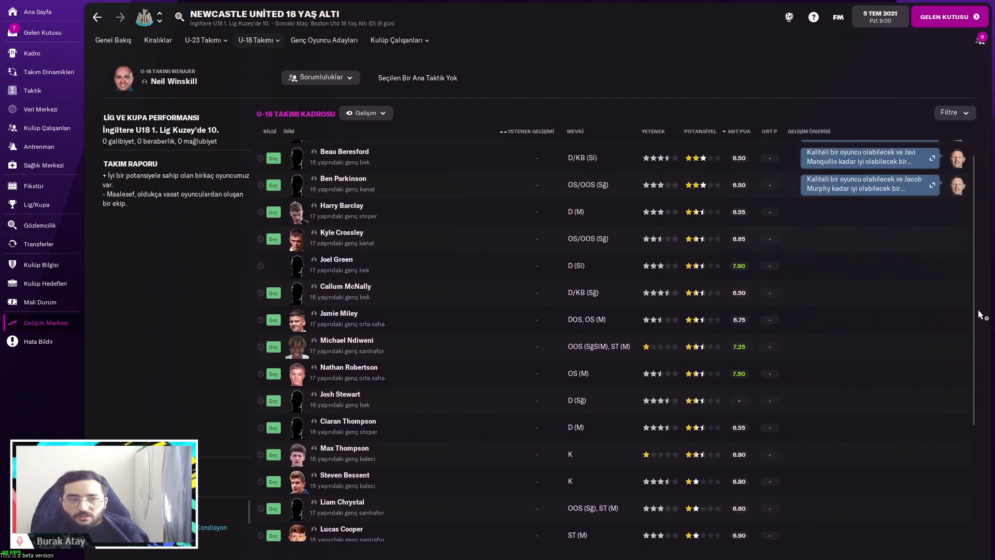
pyautogui.scroll(-3, 987, 369)
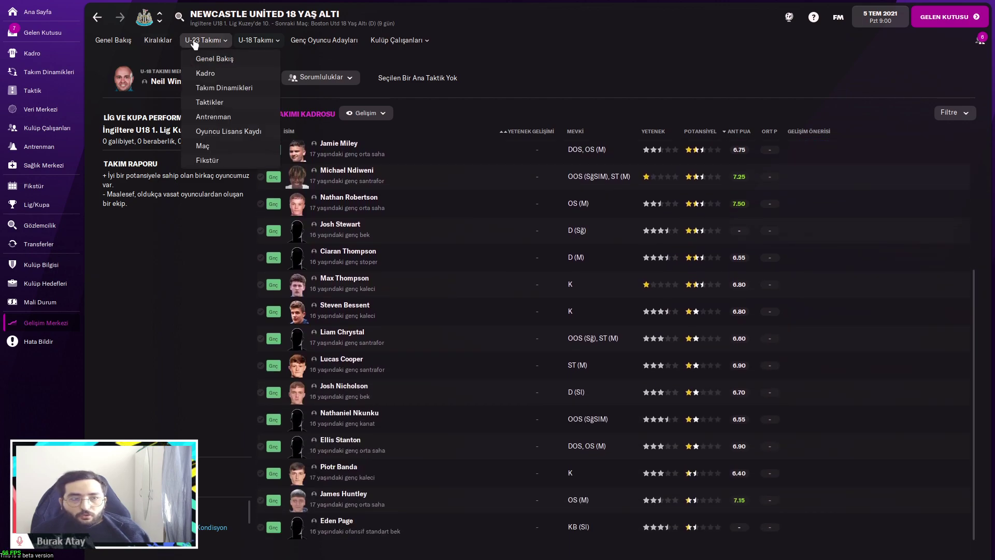
pyautogui.click(204, 40)
pyautogui.scroll(3, 966, 327)
pyautogui.scroll(-8, 974, 291)
pyautogui.scroll(10, 322, 305)
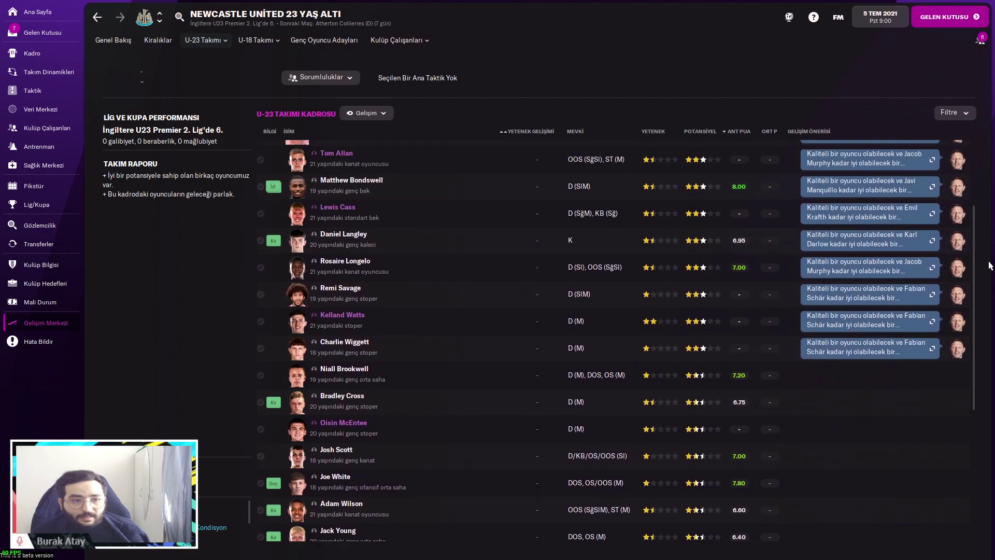
# Examine the face pictures on the profiles of U-23 players Jay Turner-Cooke and Tom Allan, returning to the squad list after each
pyautogui.click(348, 254)
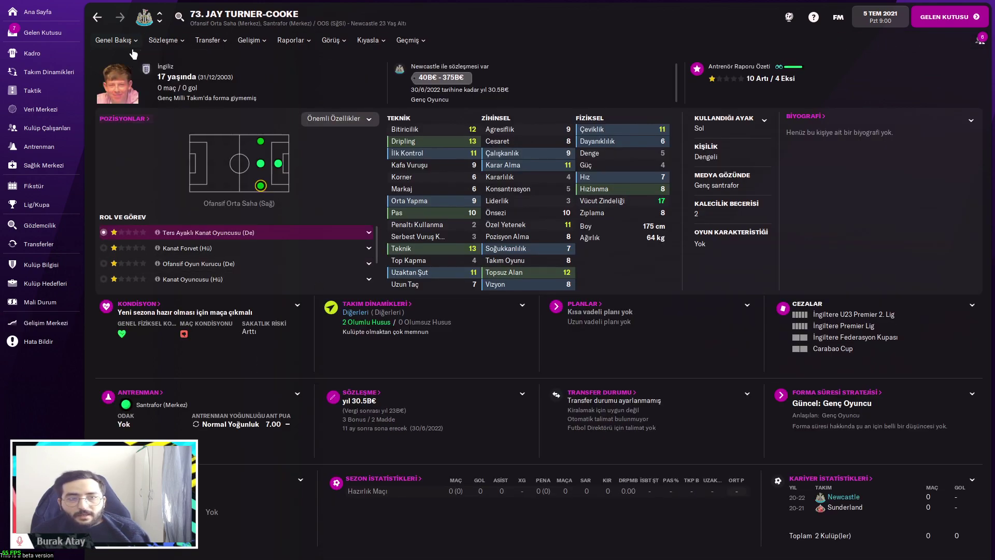
pyautogui.press('BackSpace')
pyautogui.click(336, 291)
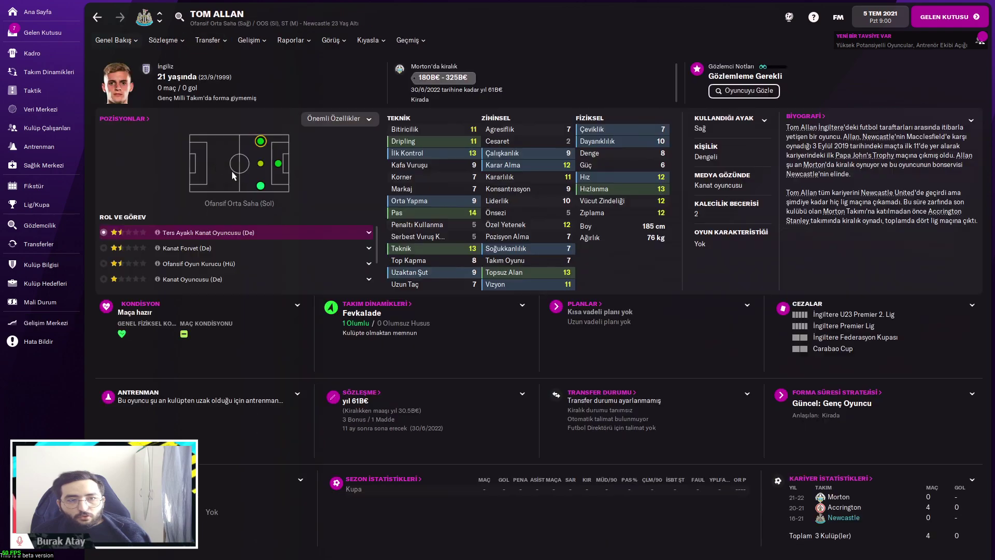
pyautogui.click(96, 19)
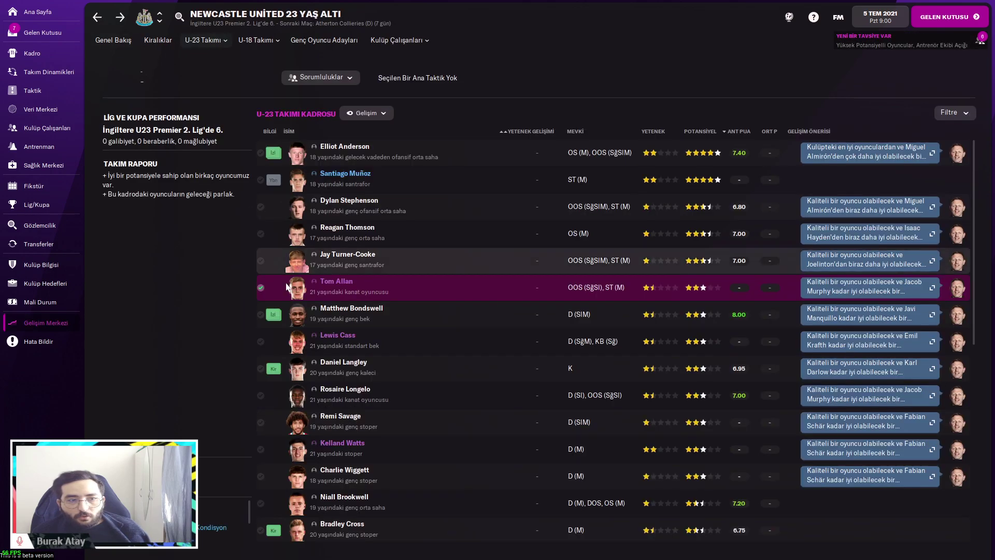
pyautogui.click(342, 255)
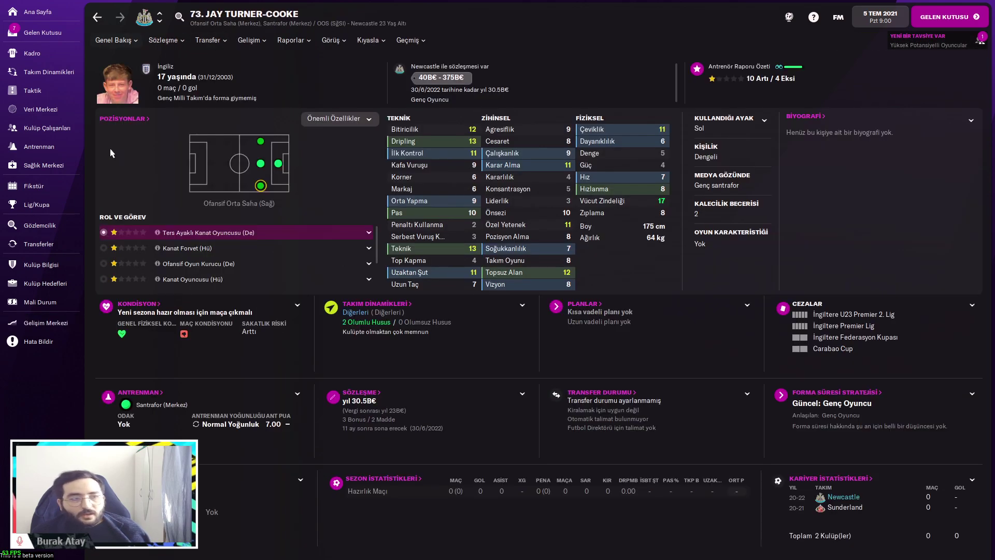
pyautogui.click(96, 18)
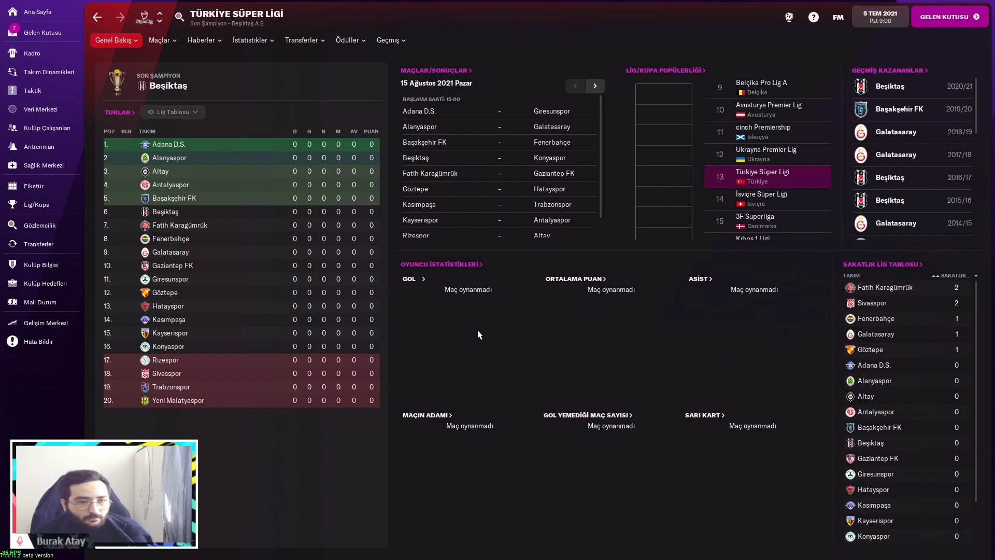
# Open Göztepe's club page from the Türkiye Süper Ligi table to examine its kits
pyautogui.click(165, 292)
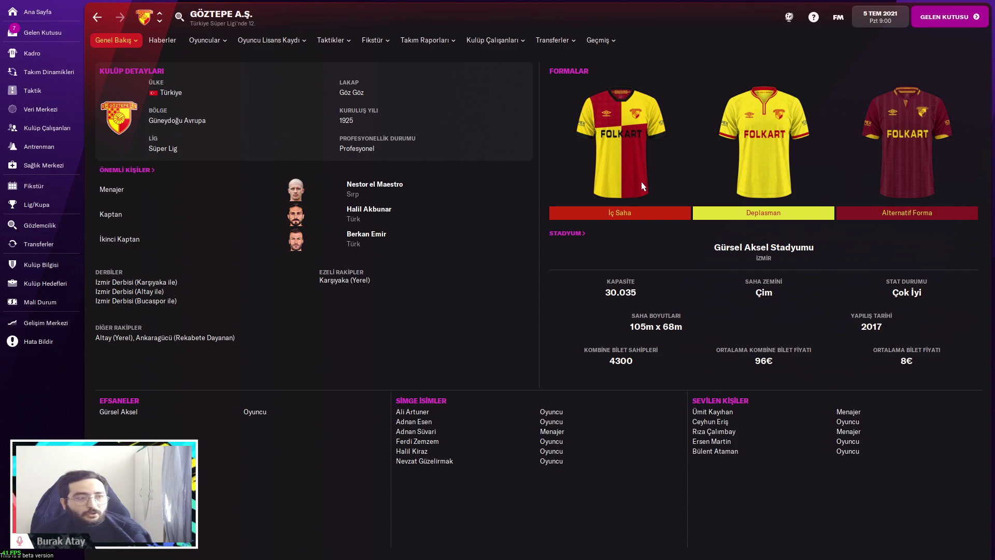